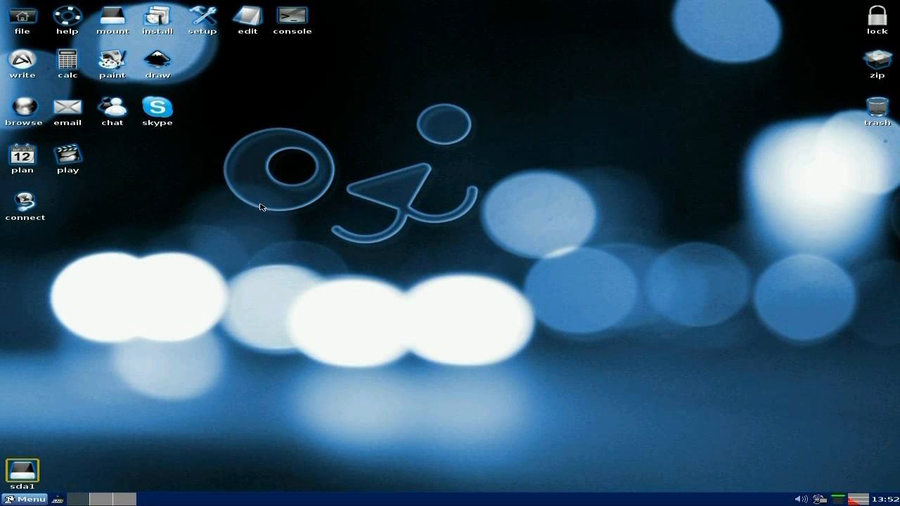
# - Start Skype from the desktop, then look over the system setup list and dismiss it
pyautogui.click(160, 111)
pyautogui.click(204, 19)
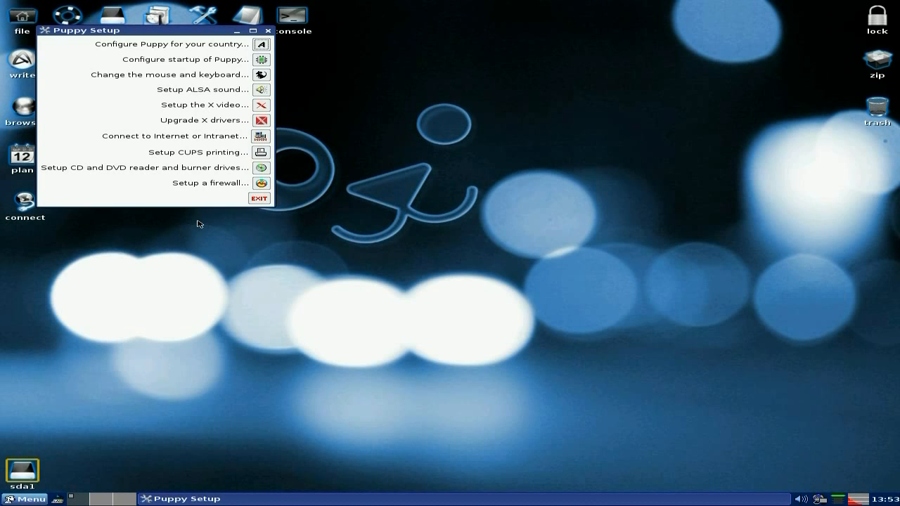
pyautogui.click(259, 198)
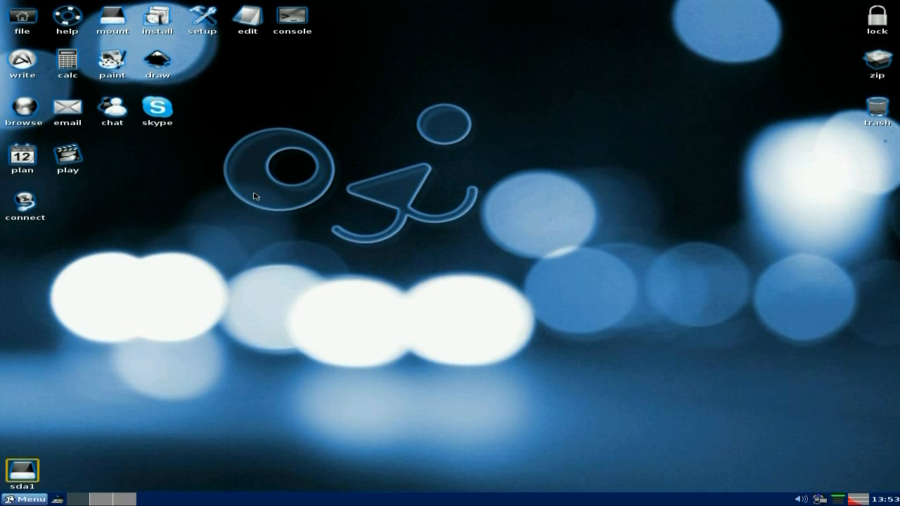
# - Launch htop from the desktop menu to view running processes, then close it
pyautogui.click(32, 501)
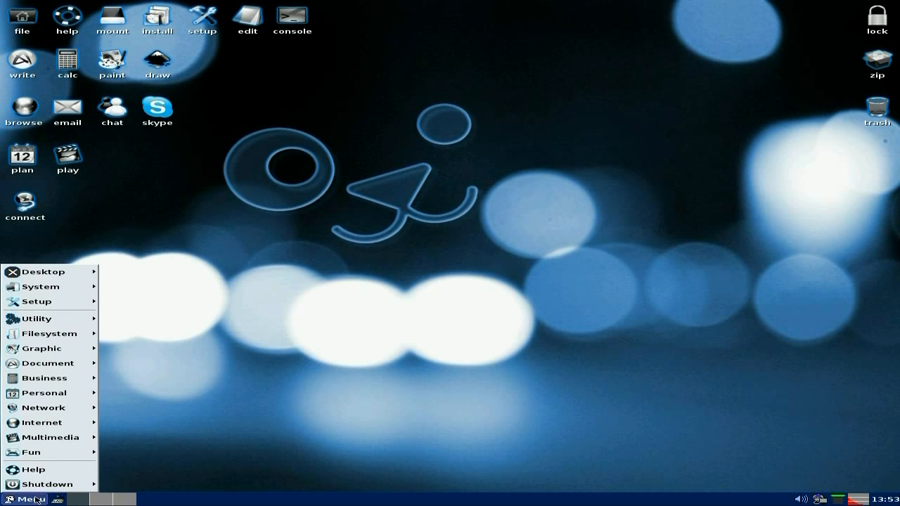
pyautogui.rightClick(430, 133)
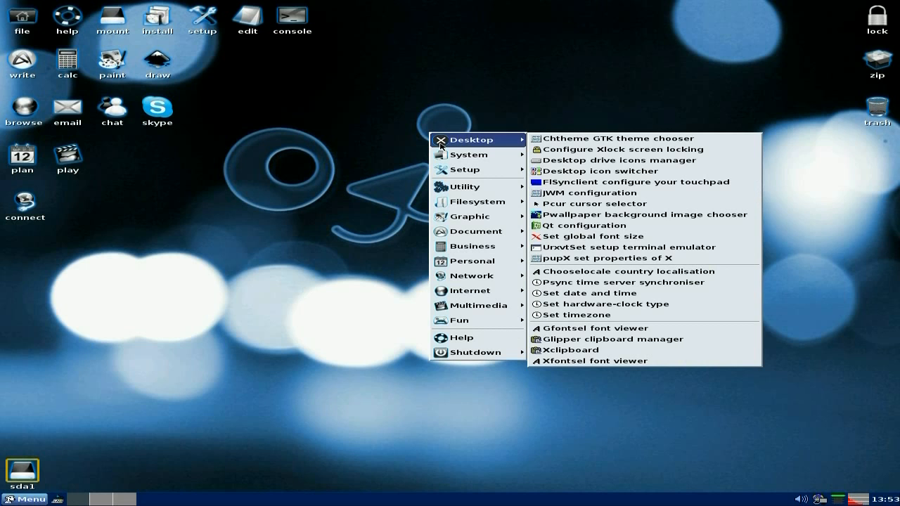
pyautogui.moveTo(431, 153)
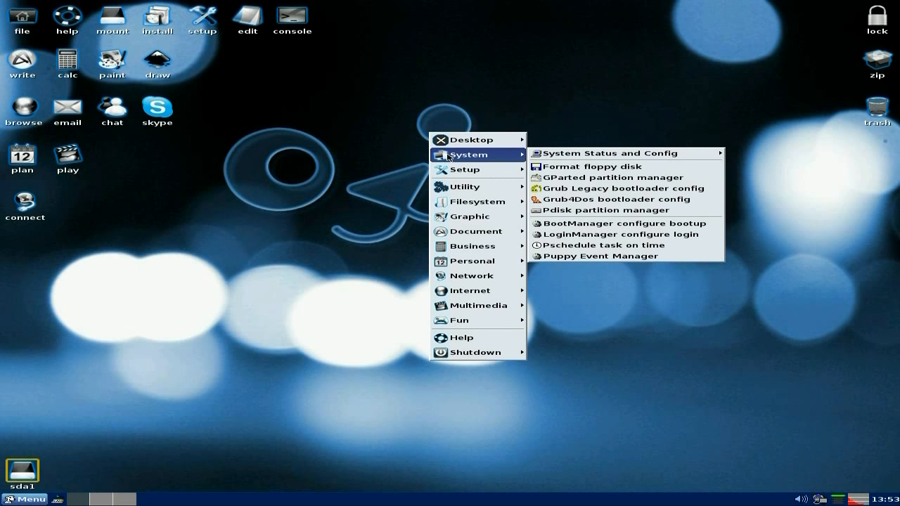
pyautogui.moveTo(609, 153)
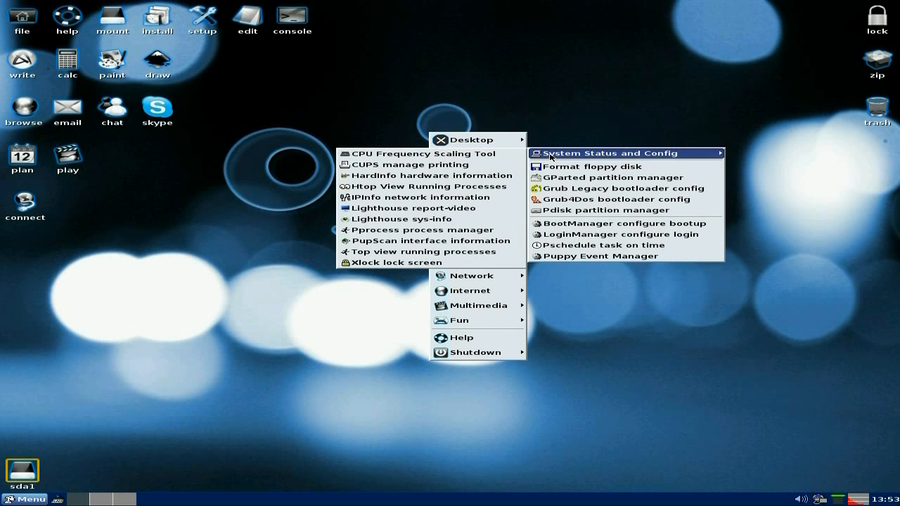
pyautogui.click(470, 186)
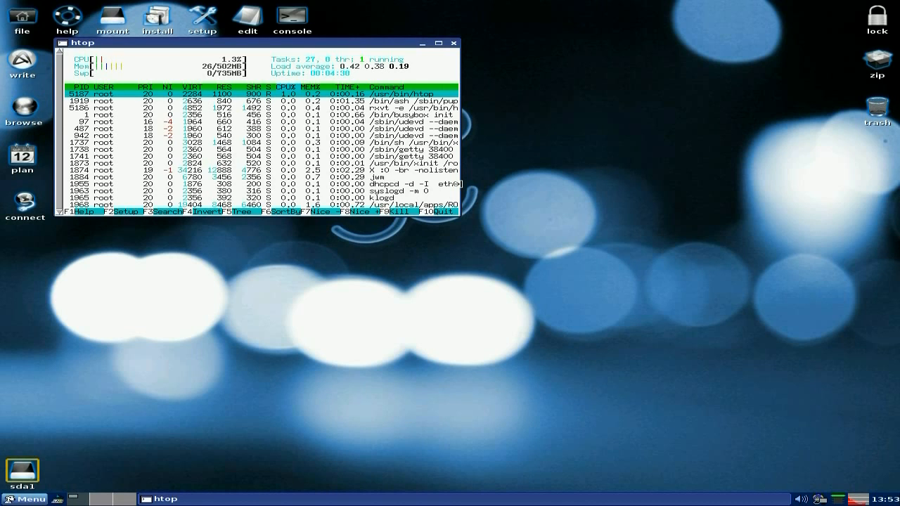
pyautogui.click(454, 43)
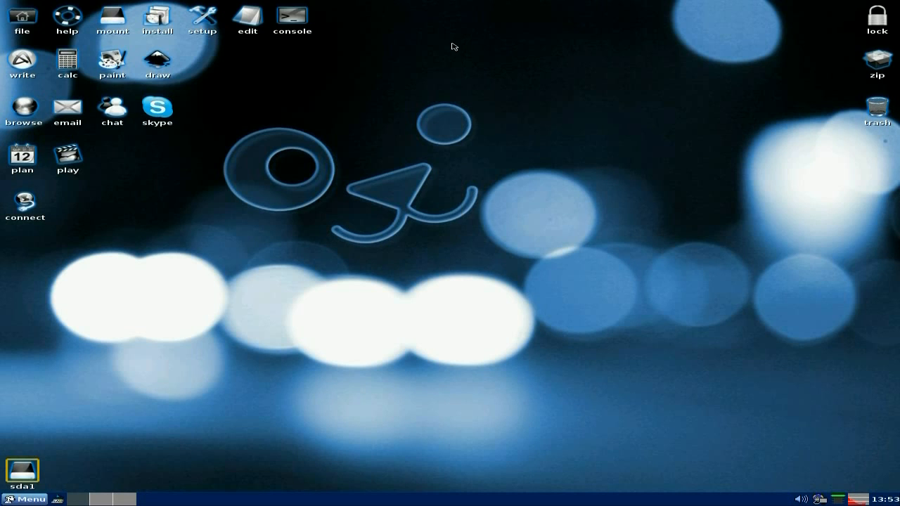
# - Run the first-run Quick Setup and accept the current country, timezone, keyboard and video settings
pyautogui.rightClick(301, 175)
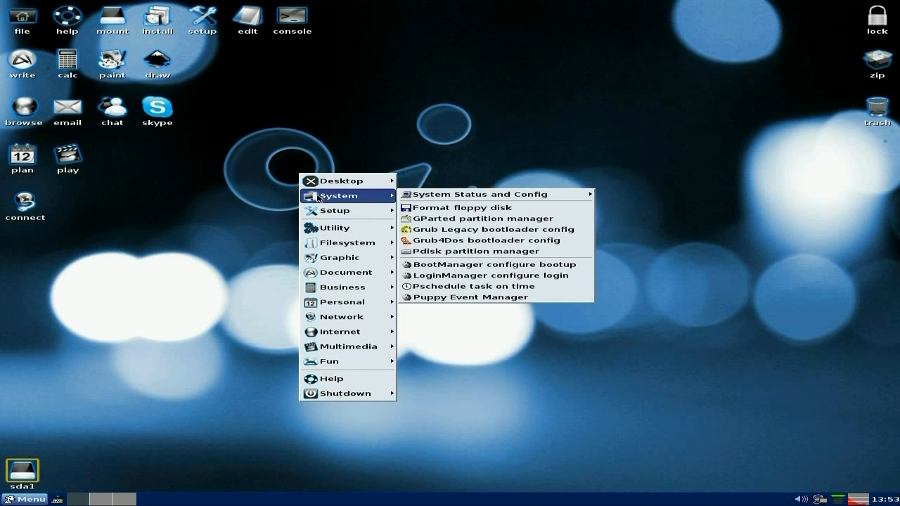
pyautogui.moveTo(347, 210)
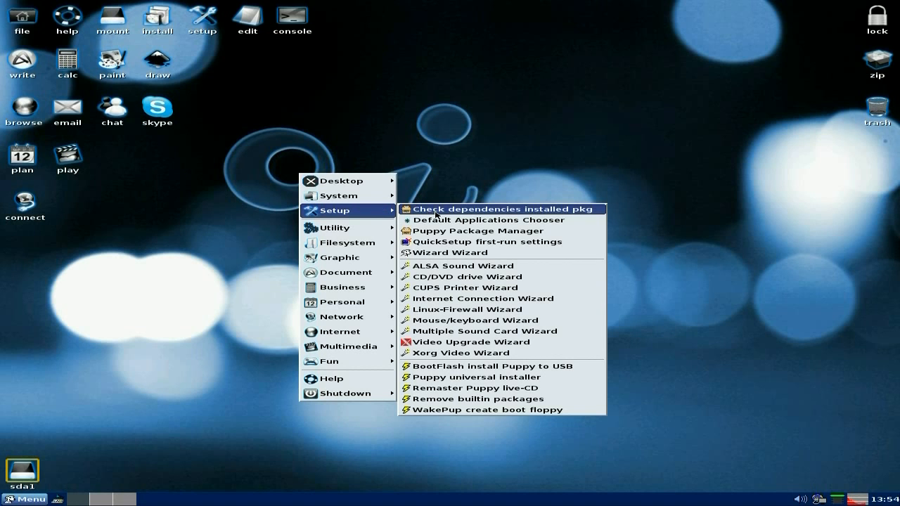
pyautogui.click(487, 241)
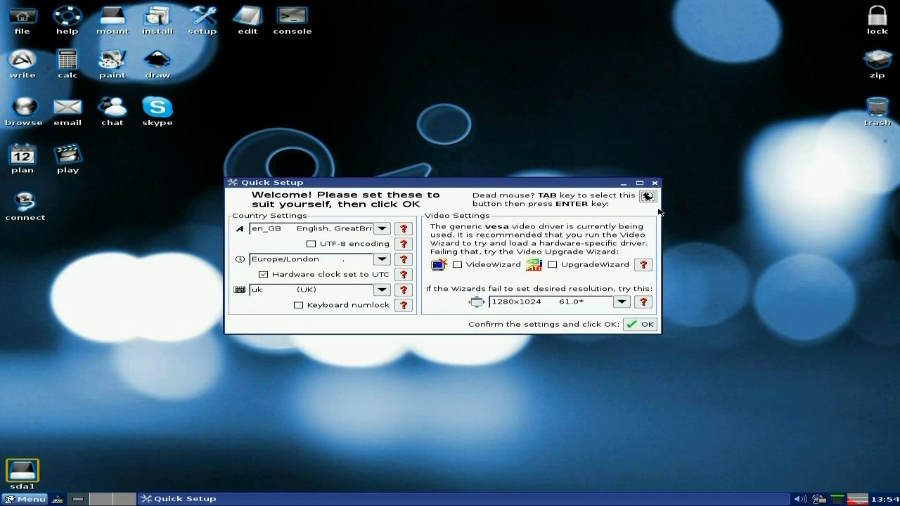
pyautogui.click(638, 324)
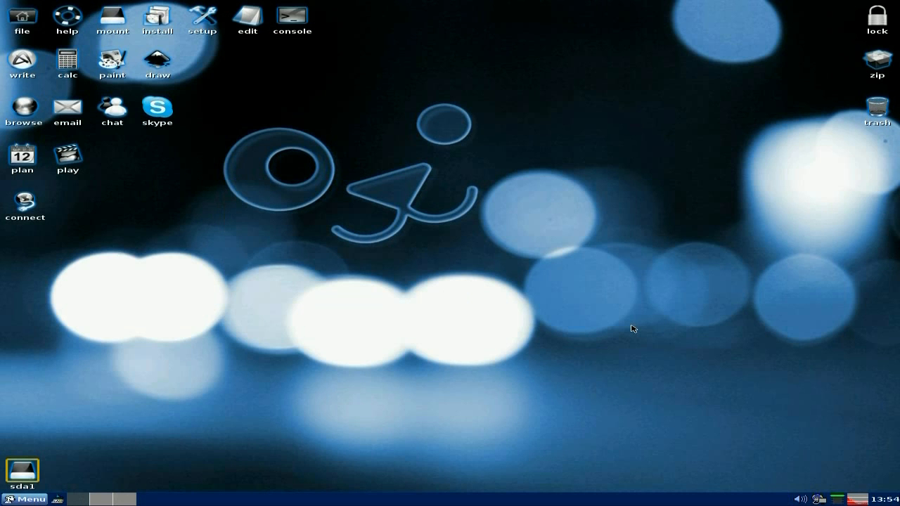
# - Launch Snap2 from the Utility menu and confirm its empty backup configuration with DONE
pyautogui.rightClick(393, 95)
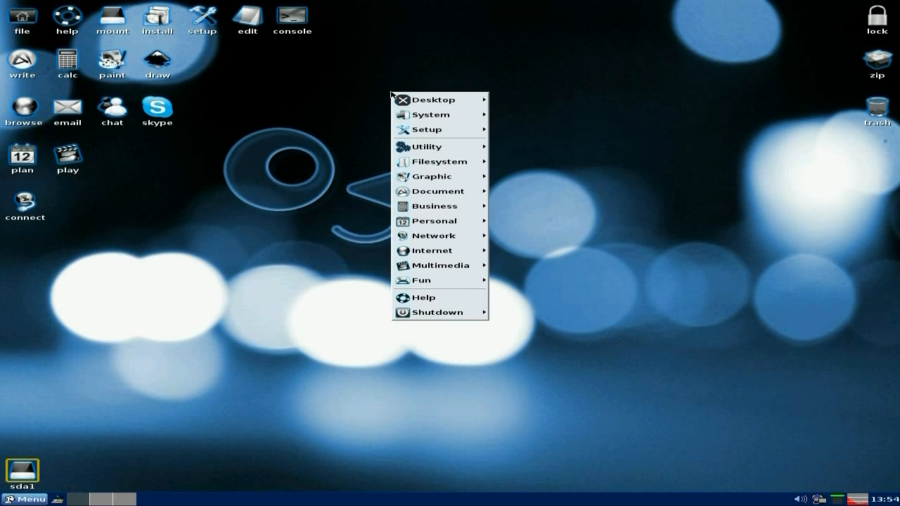
pyautogui.moveTo(426, 146)
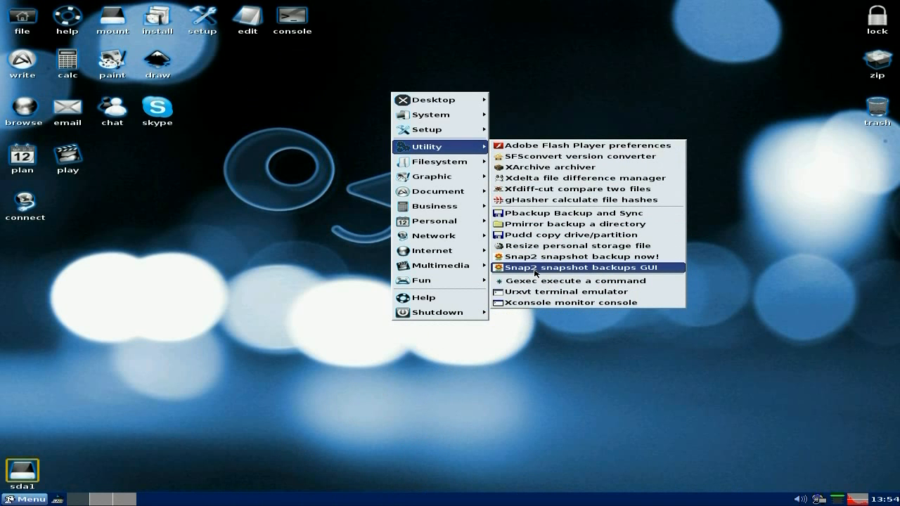
pyautogui.click(535, 273)
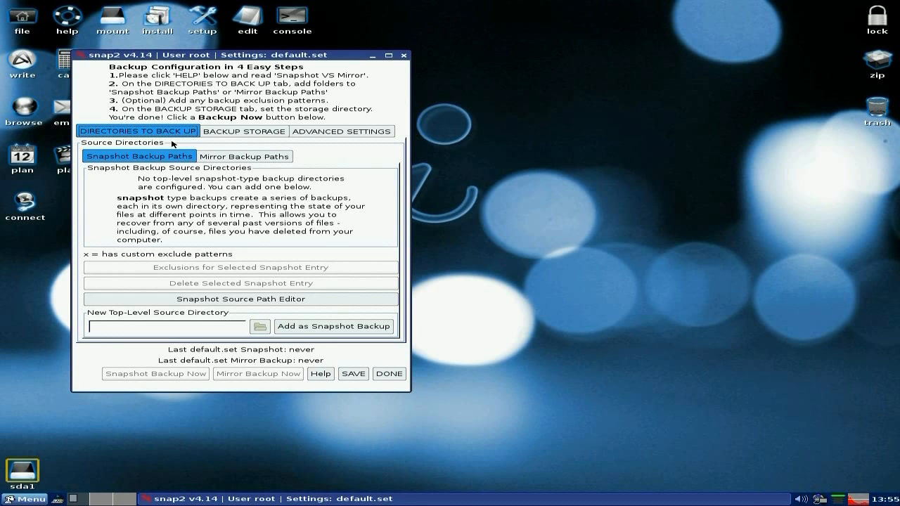
pyautogui.click(389, 374)
# - Launch GIMP from the Graphic menu, close its empty image window, and bring the desktop menu back
pyautogui.rightClick(428, 197)
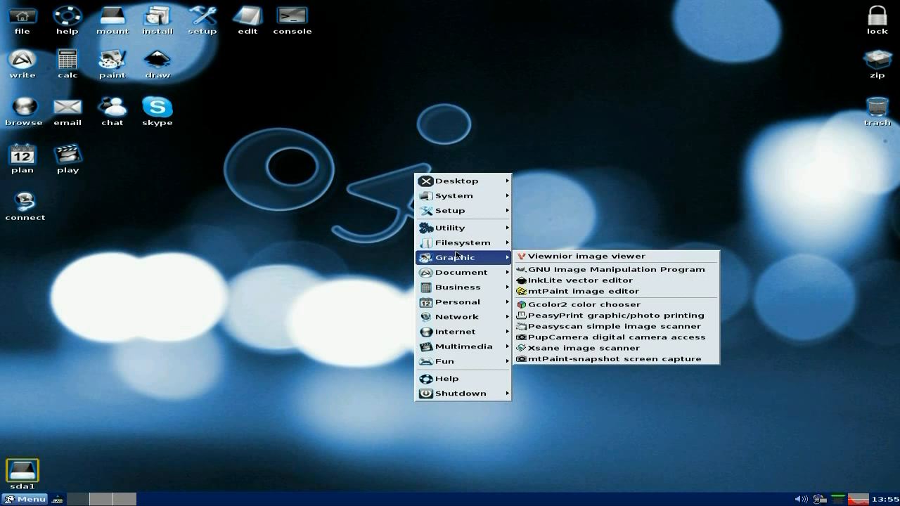
pyautogui.moveTo(455, 258)
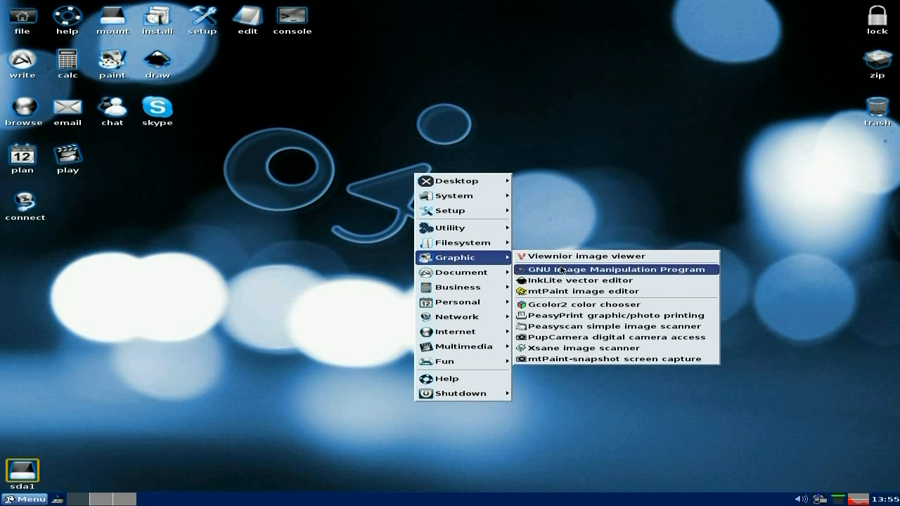
pyautogui.click(563, 269)
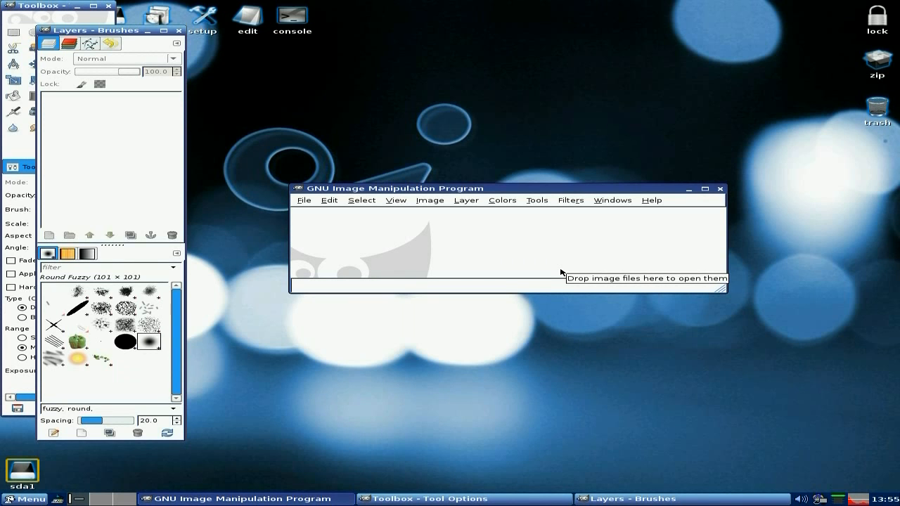
pyautogui.click(720, 190)
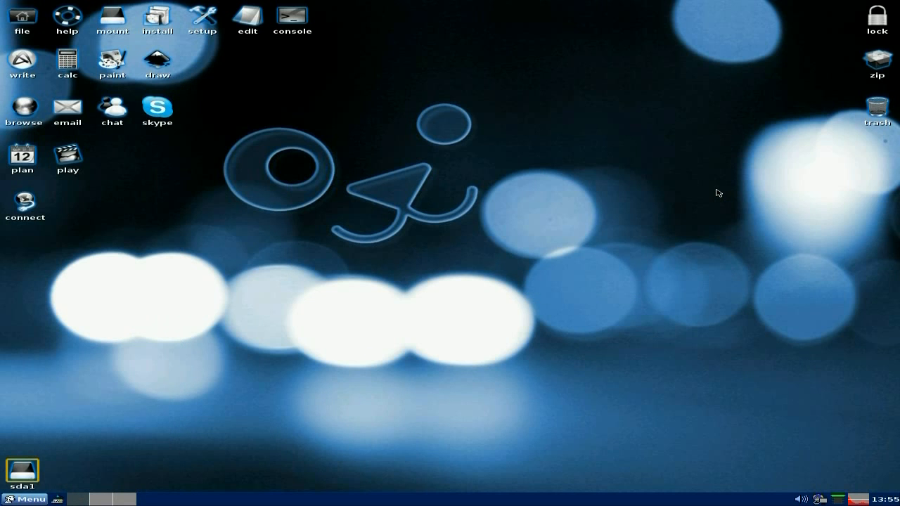
pyautogui.rightClick(351, 200)
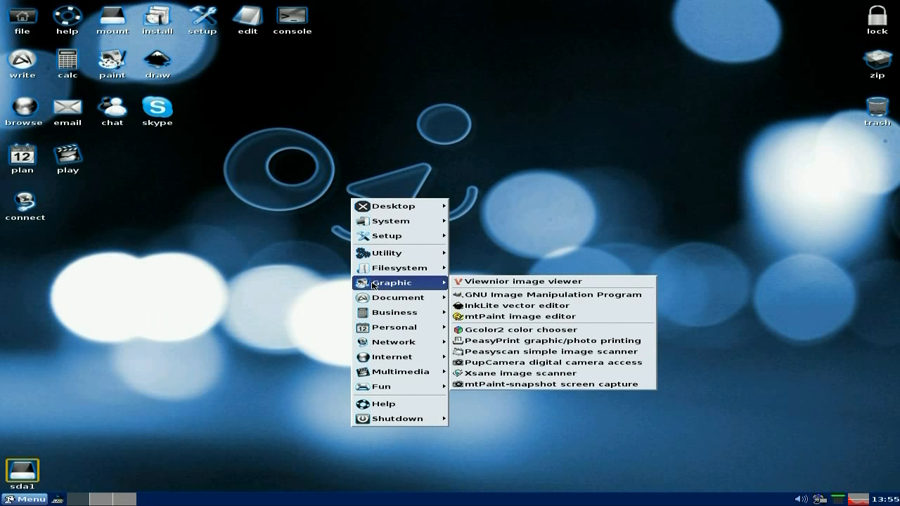
pyautogui.moveTo(398, 298)
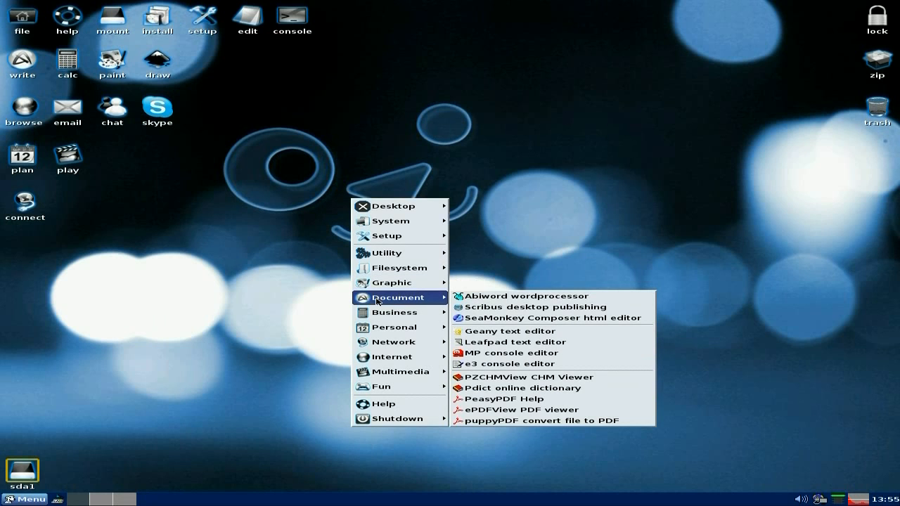
# - Open a blank AbiWord document, view Help > About, close AbiWord and bring the desktop menu back
pyautogui.click(506, 296)
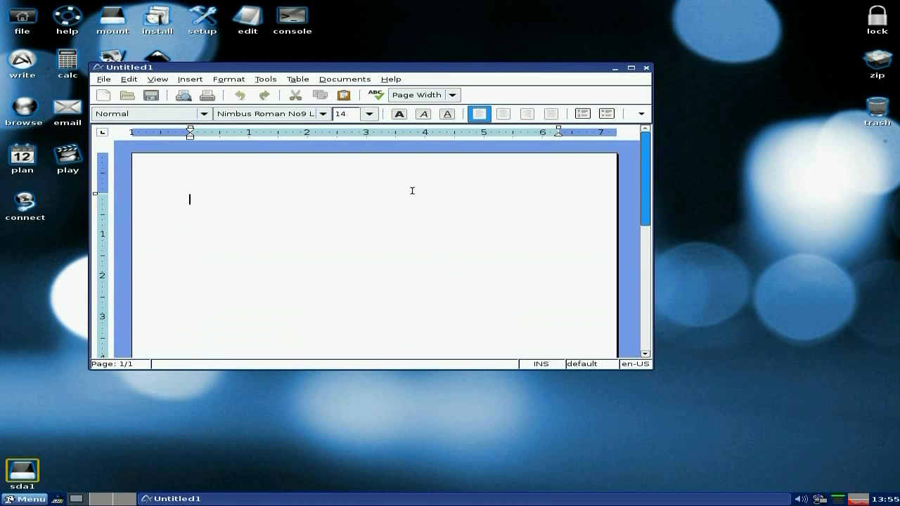
pyautogui.click(391, 78)
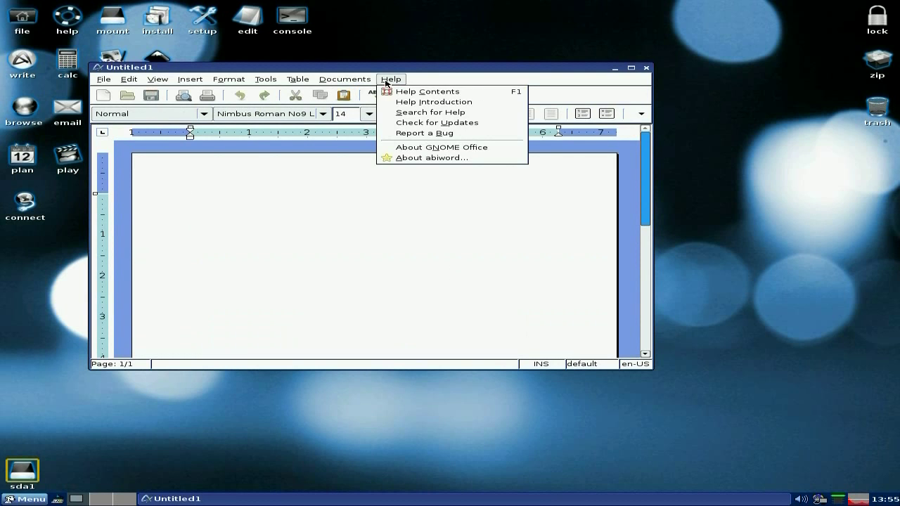
pyautogui.click(418, 161)
pyautogui.click(366, 169)
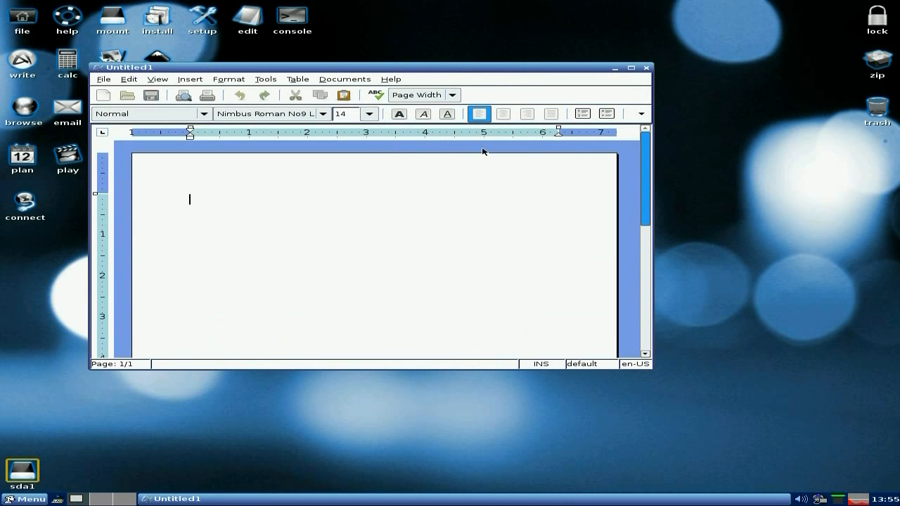
pyautogui.click(646, 69)
pyautogui.rightClick(424, 121)
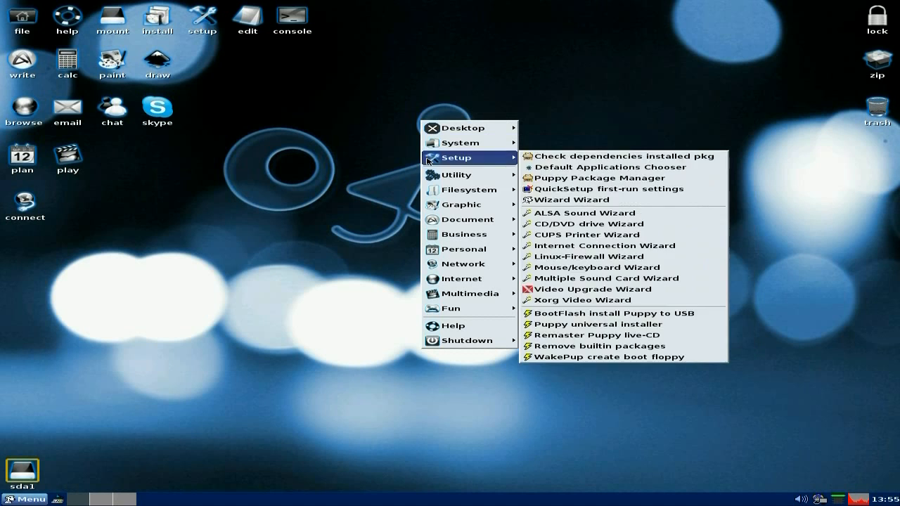
pyautogui.moveTo(467, 220)
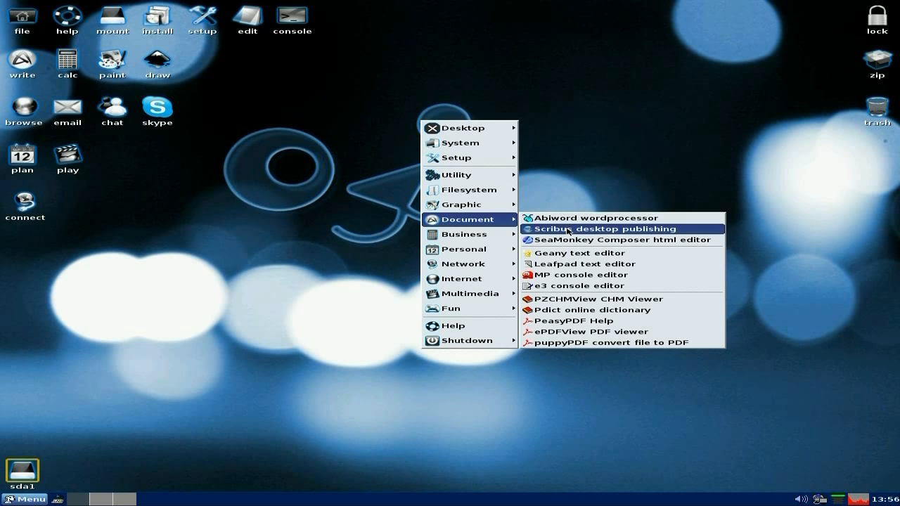
# - Launch Scribus, dismiss the Python script error and New Document prompt, then close Scribus
pyautogui.click(568, 230)
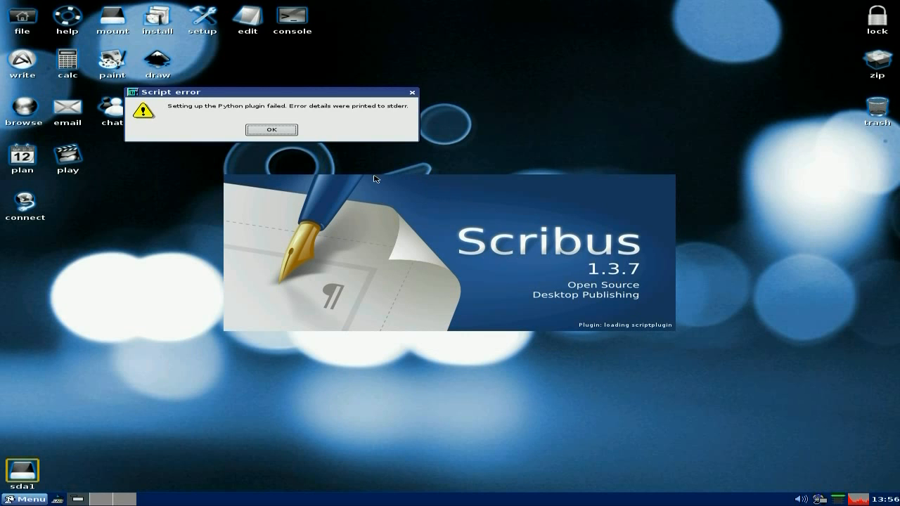
pyautogui.click(272, 130)
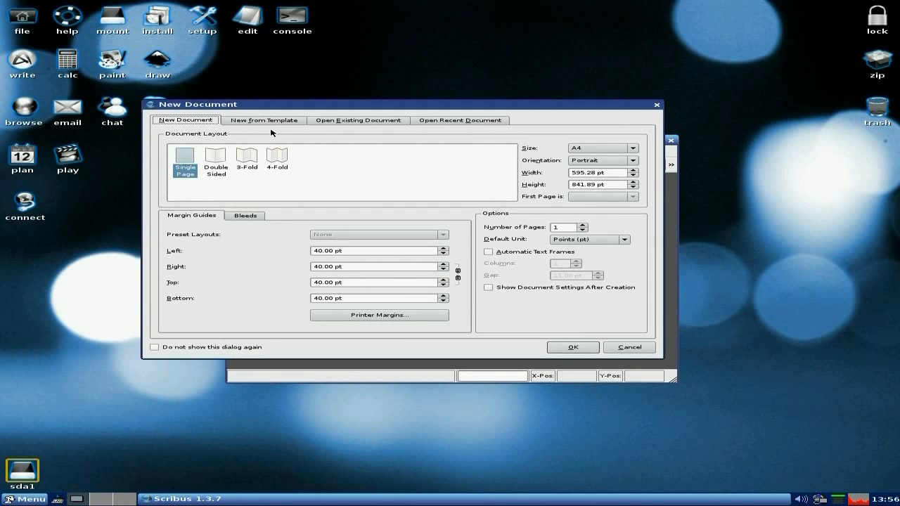
pyautogui.click(656, 107)
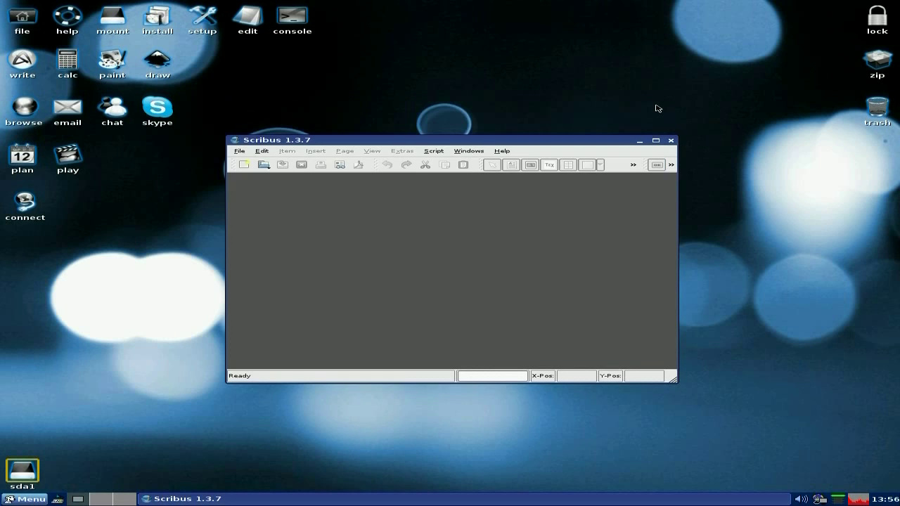
pyautogui.click(673, 144)
# - Bring up the desktop menu and show the Fun category's games list
pyautogui.rightClick(392, 148)
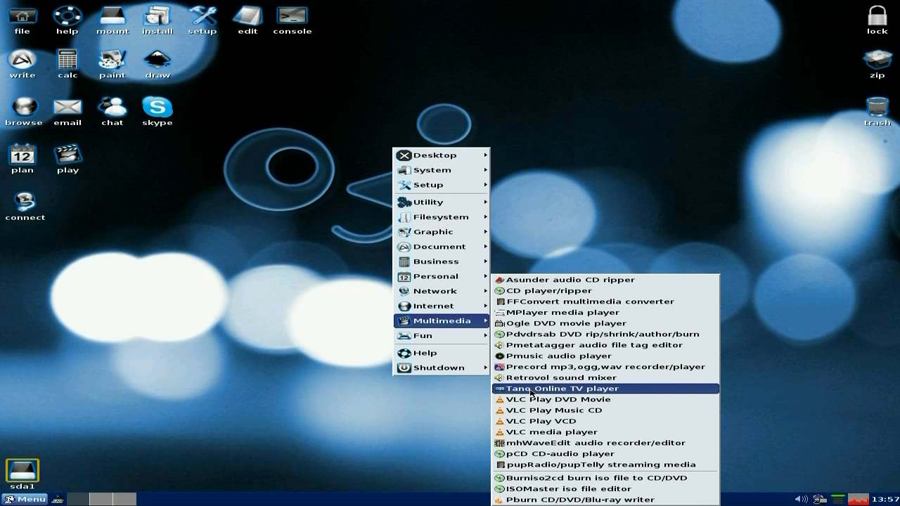
pyautogui.moveTo(441, 335)
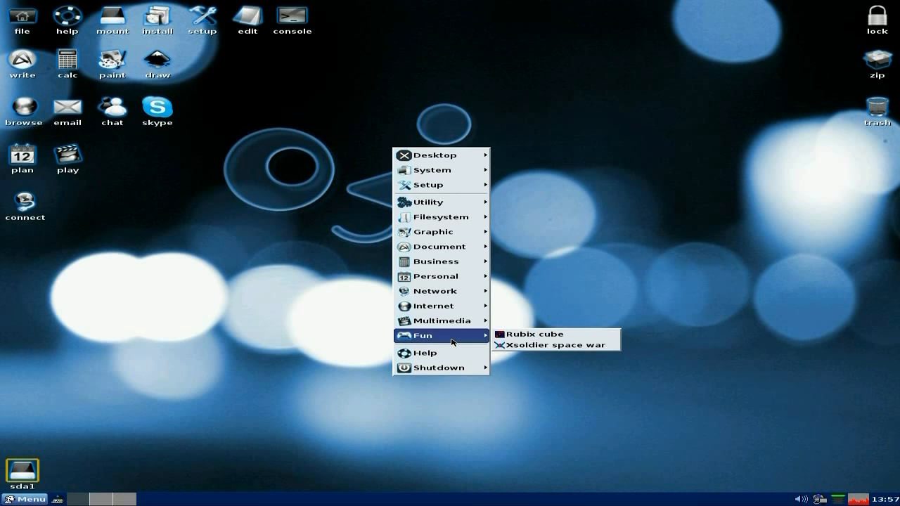
# - Launch Xsoldier to its high-score title screen, close it, and dismiss the desktop menu
pyautogui.click(535, 345)
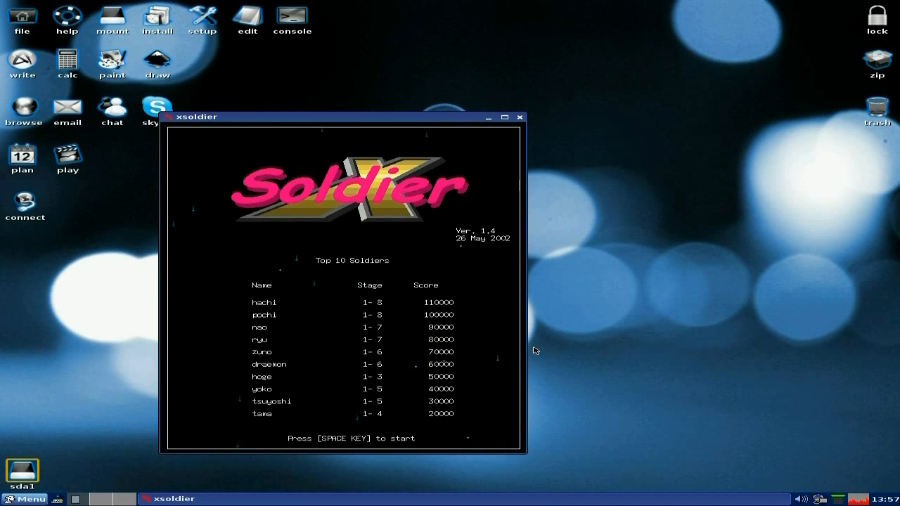
pyautogui.click(519, 117)
pyautogui.rightClick(254, 159)
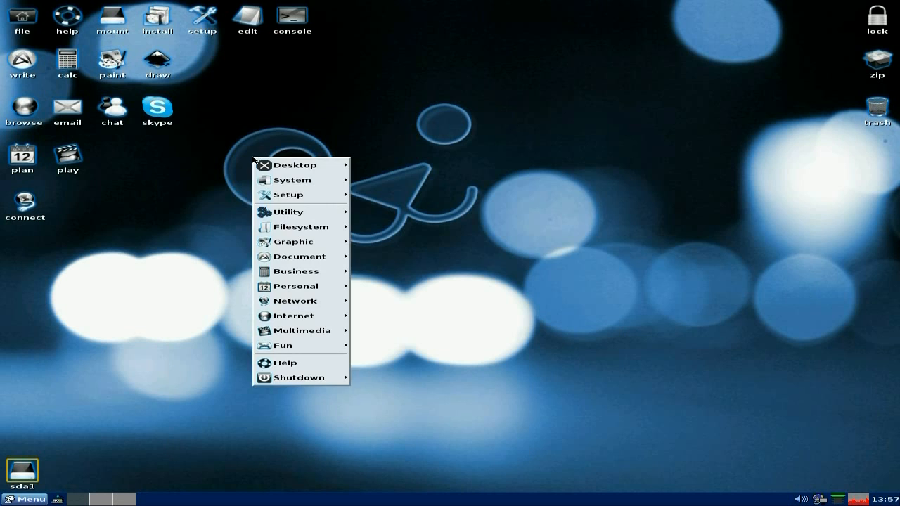
pyautogui.moveTo(298, 378)
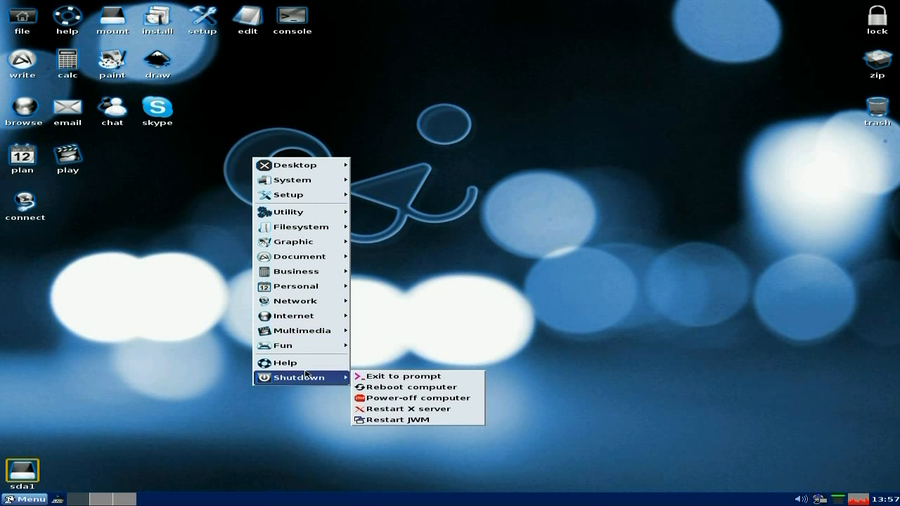
pyautogui.click(500, 100)
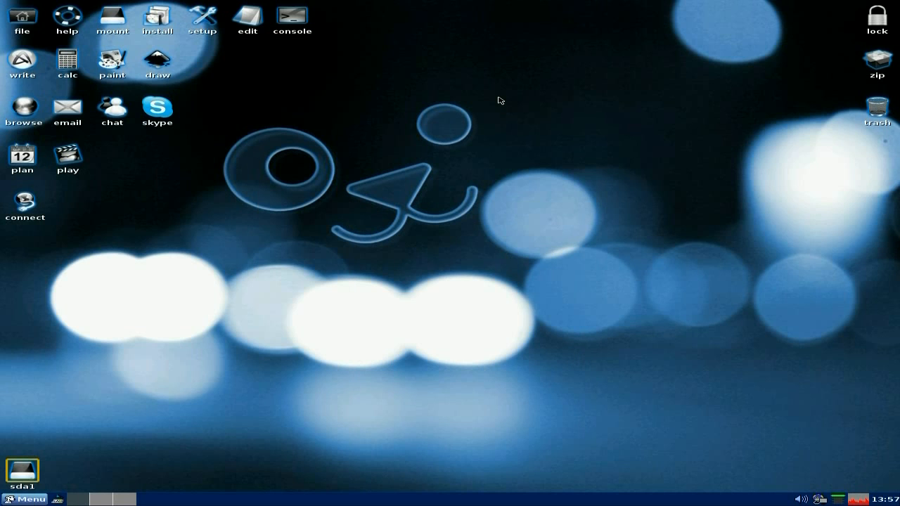
# - Open the Install window from the desktop icon and run the Puppy Package Manager
pyautogui.click(160, 21)
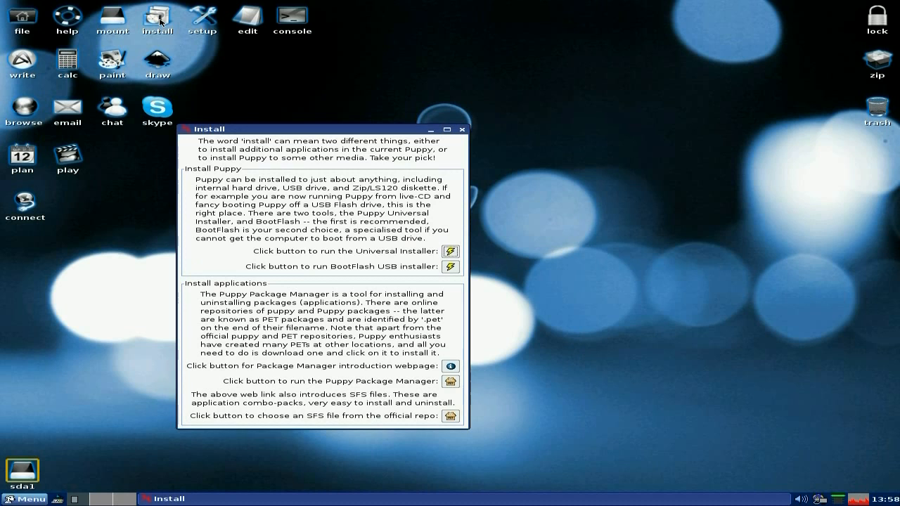
pyautogui.click(451, 381)
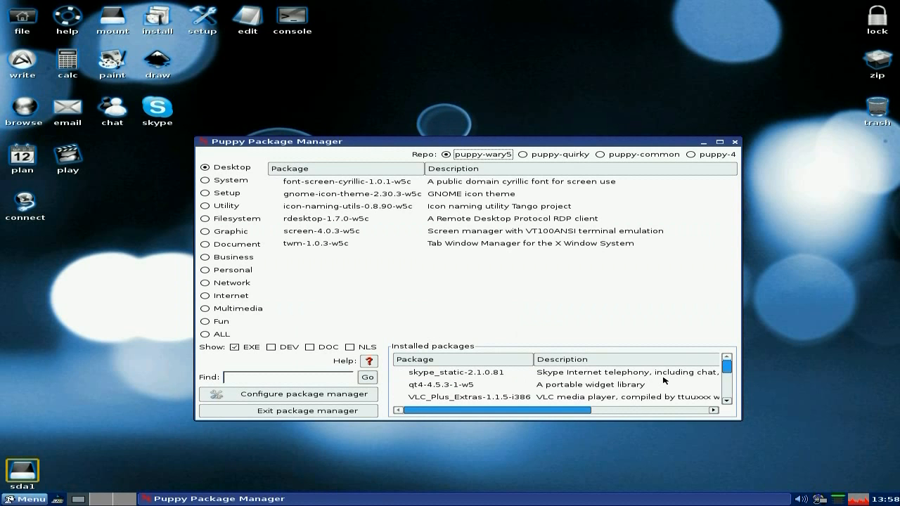
pyautogui.scroll(-2, 664, 380)
pyautogui.scroll(-2, 664, 380)
pyautogui.scroll(-2, 663, 380)
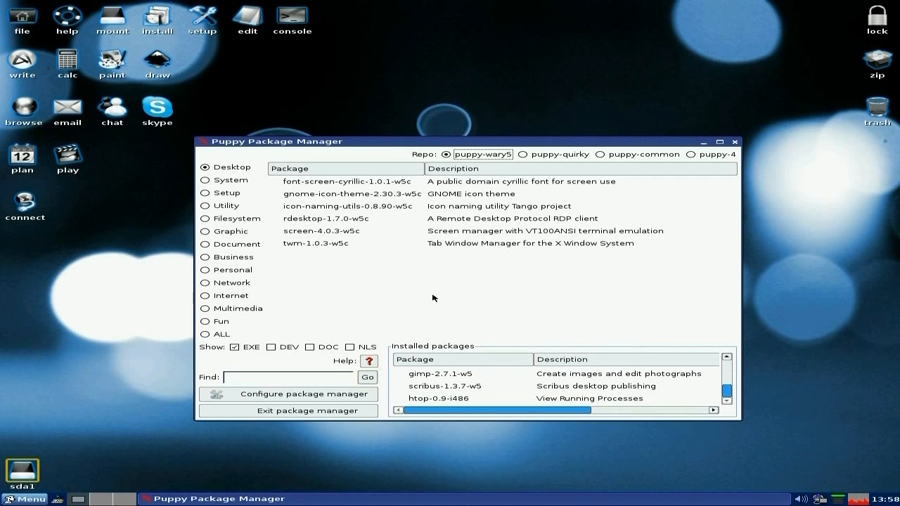
# - List the Multimedia package category showing Audacious, VLC and Xine
pyautogui.click(253, 309)
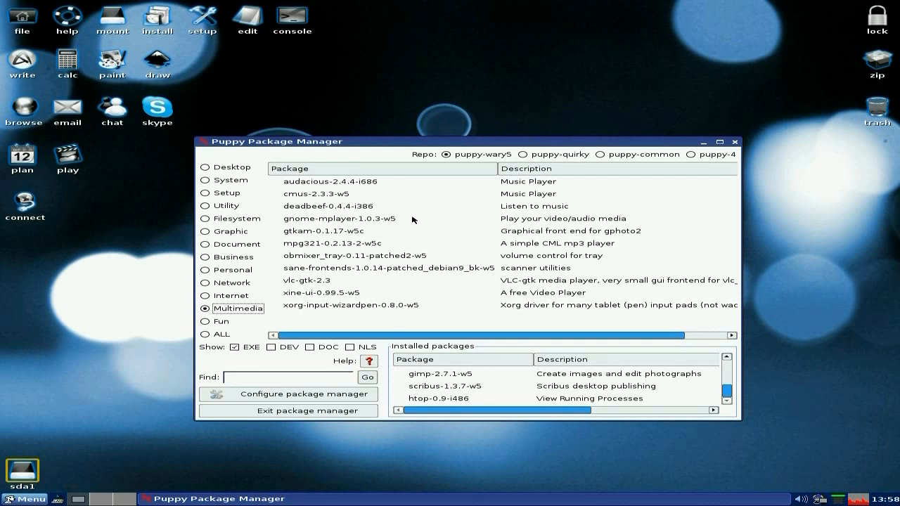
pyautogui.click(736, 142)
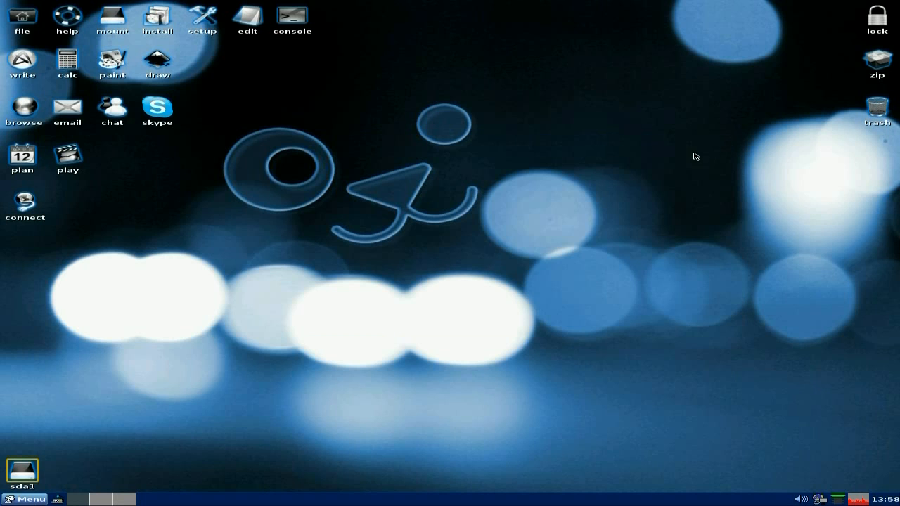